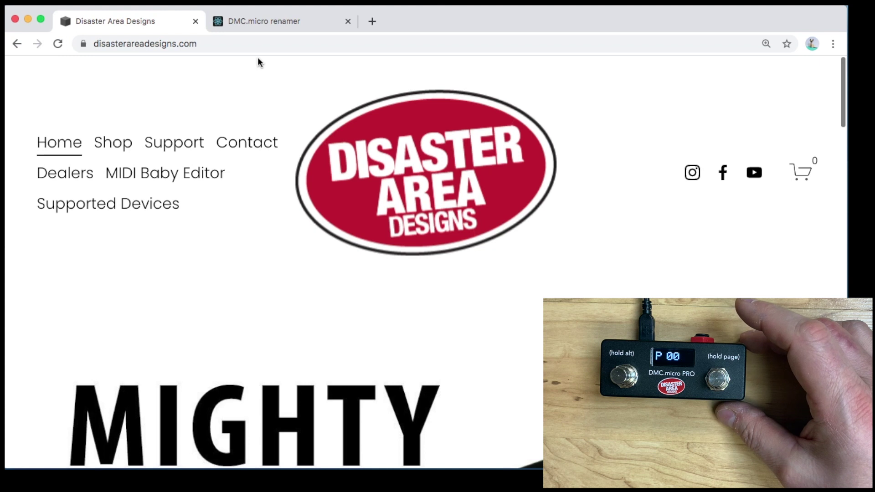
# - From the Support page's User Manuals and Firmware section, launch the DMC.micro PRO Preset Renaming Utility
pyautogui.click(181, 147)
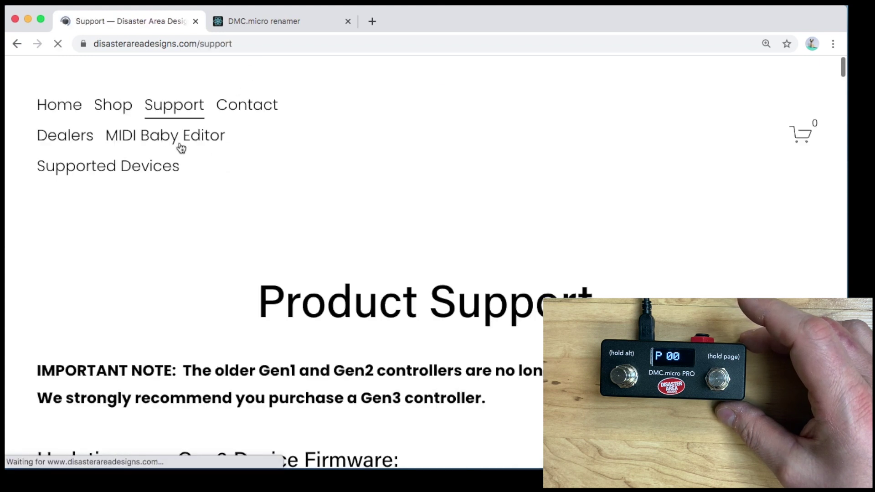
pyautogui.scroll(-15, 181, 146)
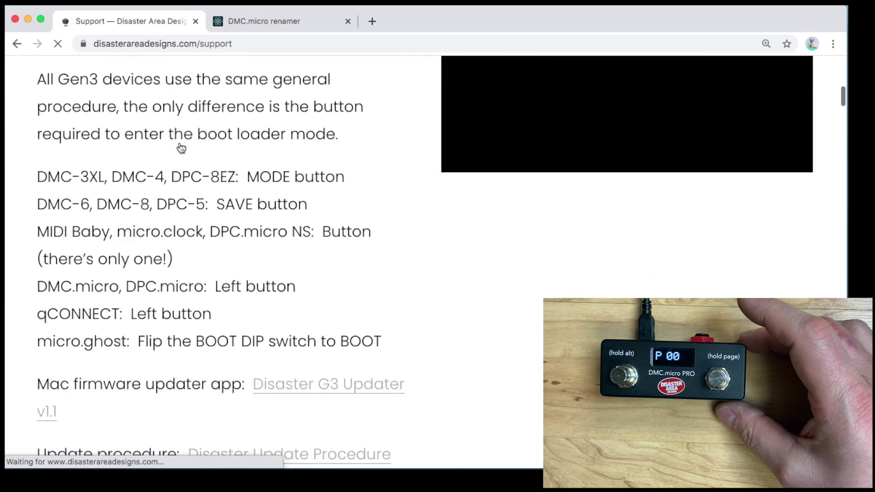
pyautogui.scroll(-16, 181, 147)
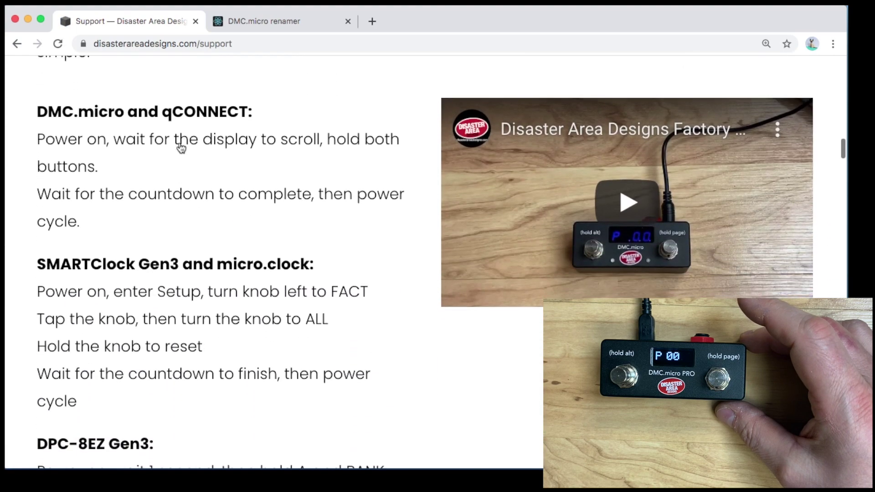
pyautogui.scroll(-16, 181, 147)
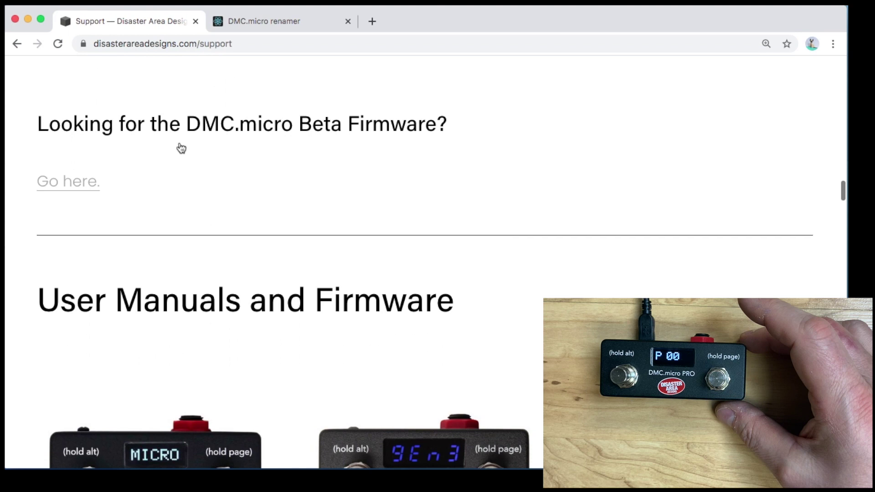
pyautogui.scroll(-3, 181, 147)
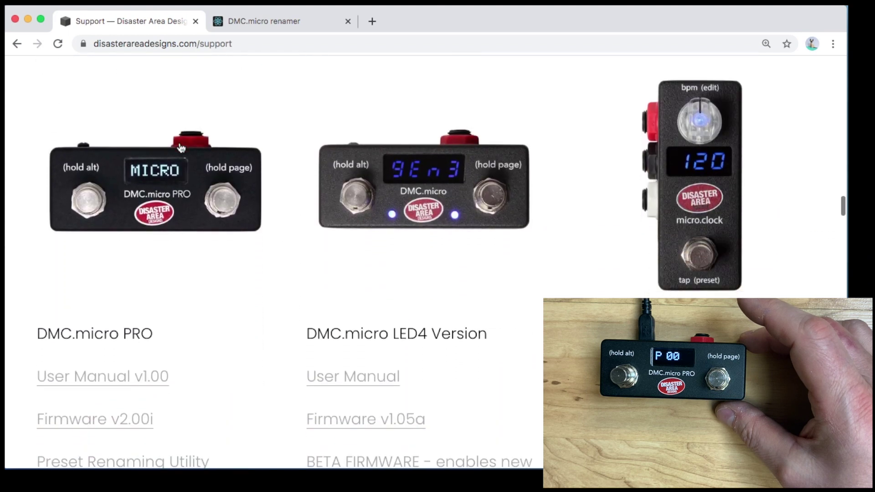
pyautogui.scroll(-3, 180, 227)
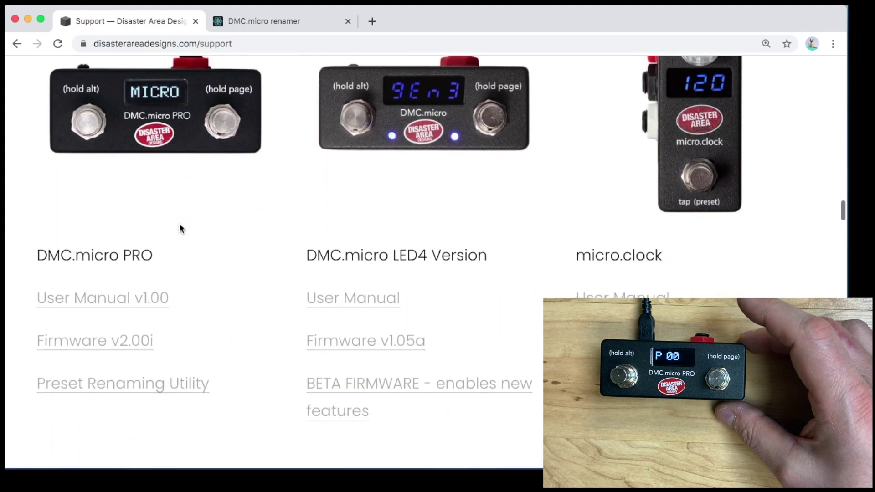
pyautogui.click(165, 391)
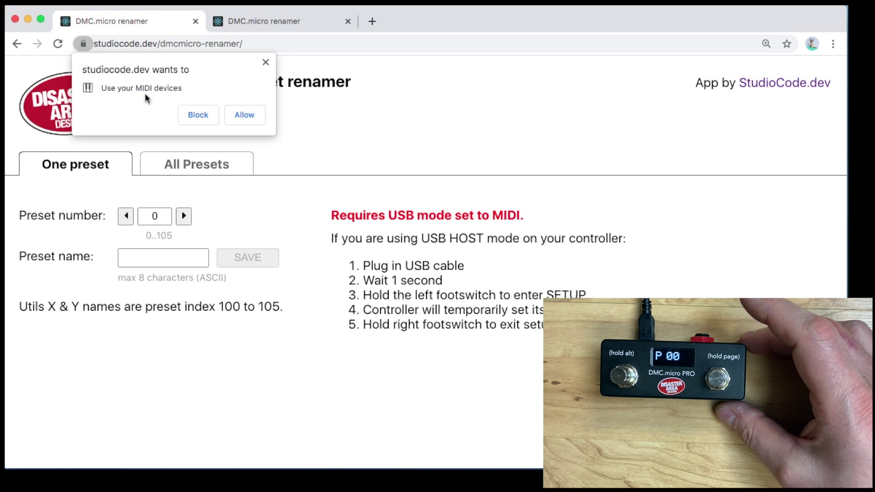
pyautogui.click(246, 116)
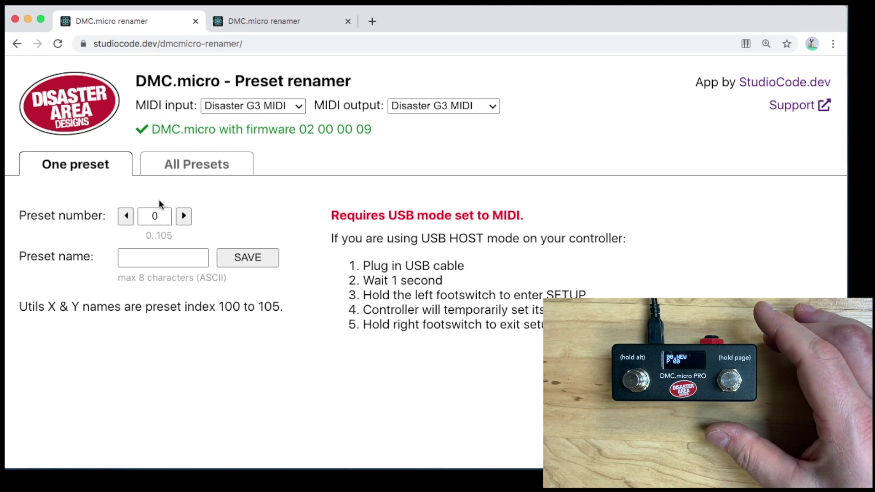
# - Load preset 0, replace its name 00.NEW with HELLO, and save it to the pedal
pyautogui.click(184, 216)
pyautogui.click(126, 216)
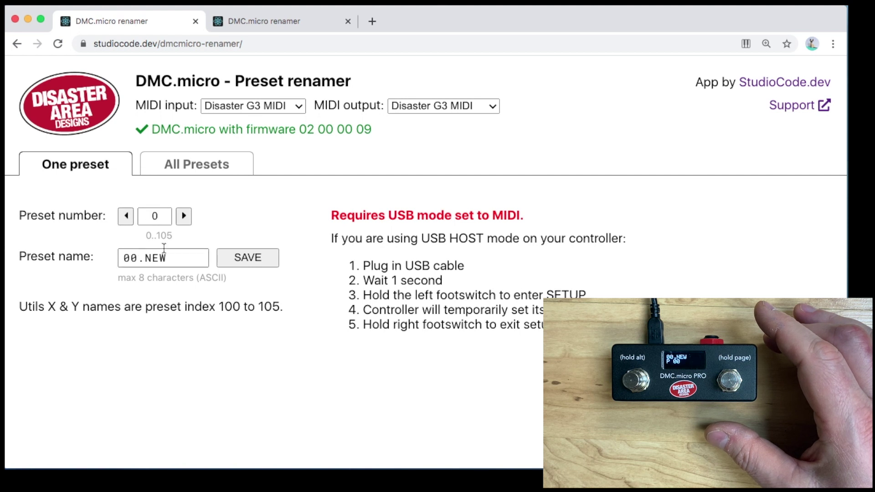
pyautogui.moveTo(173, 258); pyautogui.dragTo(81, 250)
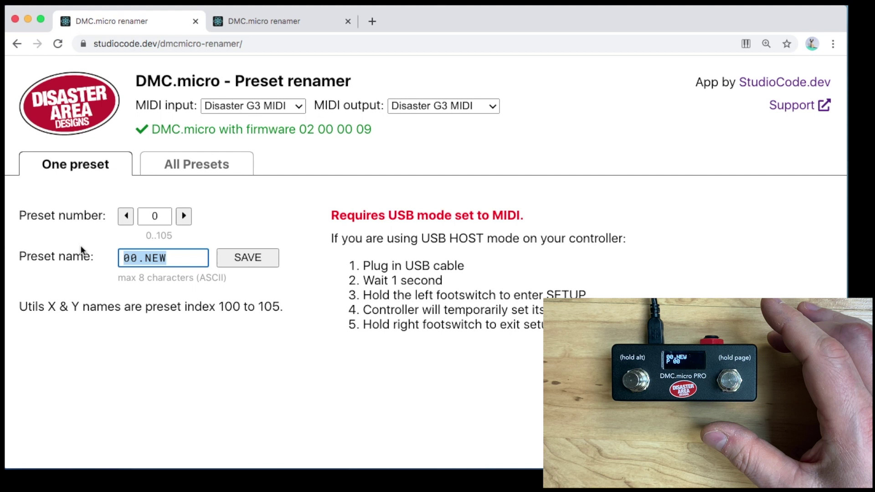
pyautogui.write('HELL')
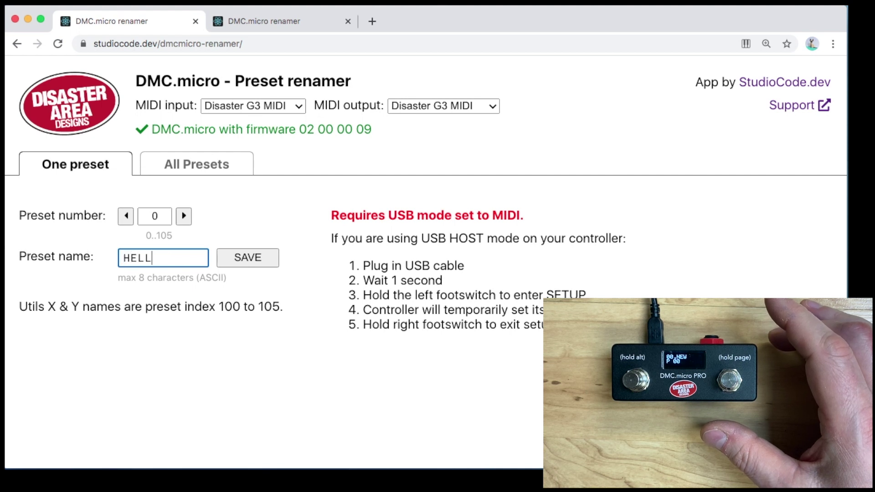
pyautogui.write('O')
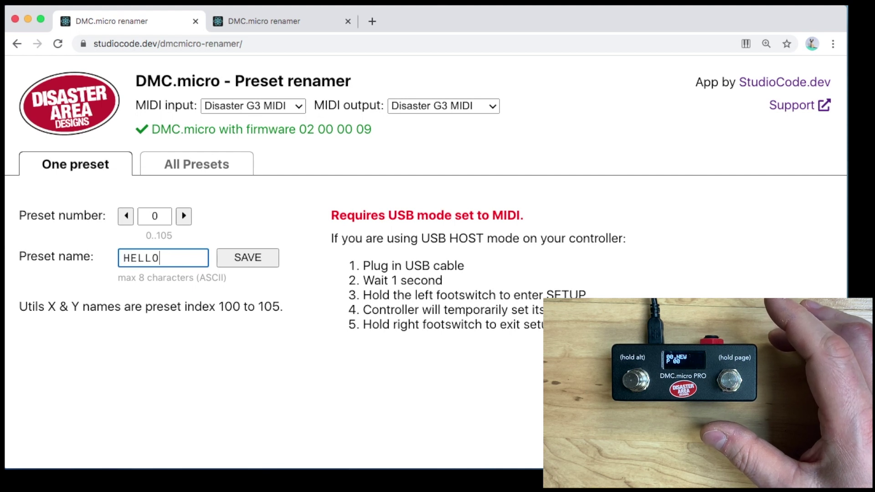
pyautogui.click(239, 262)
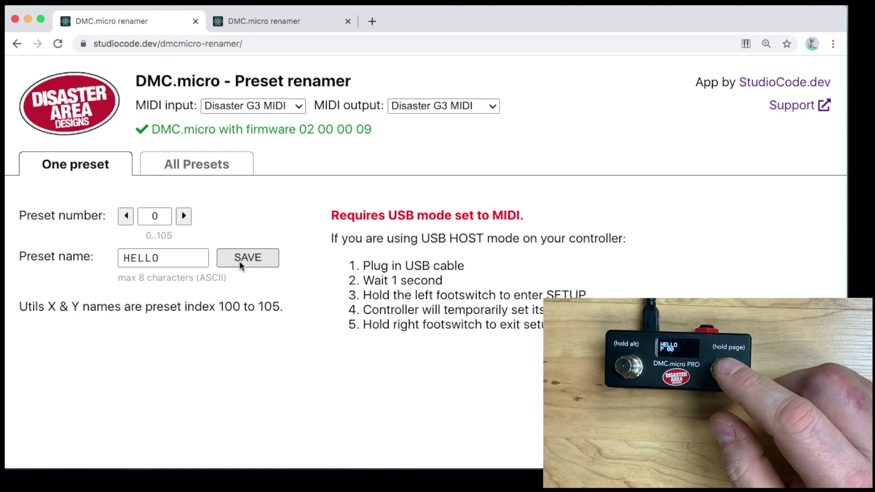
# - Replace preset 0's name HELLO with GOODBYE1 and save it to the pedal
pyautogui.moveTo(183, 256); pyautogui.dragTo(106, 263)
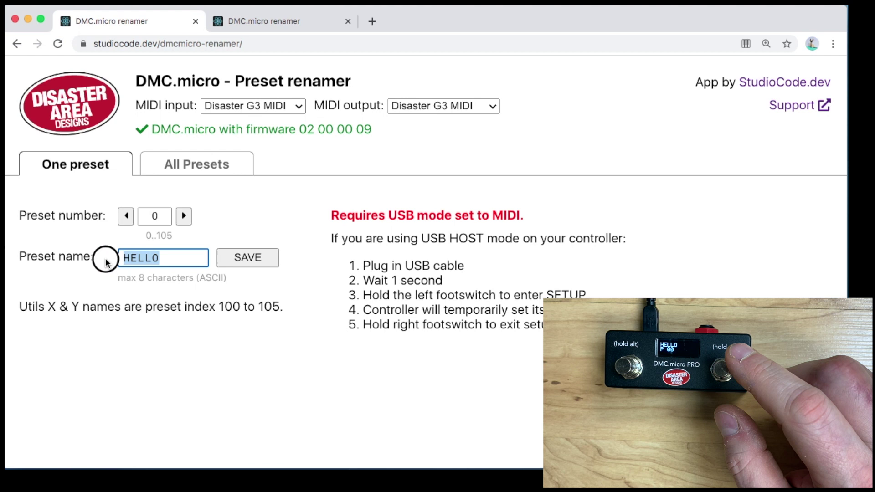
pyautogui.write('G')
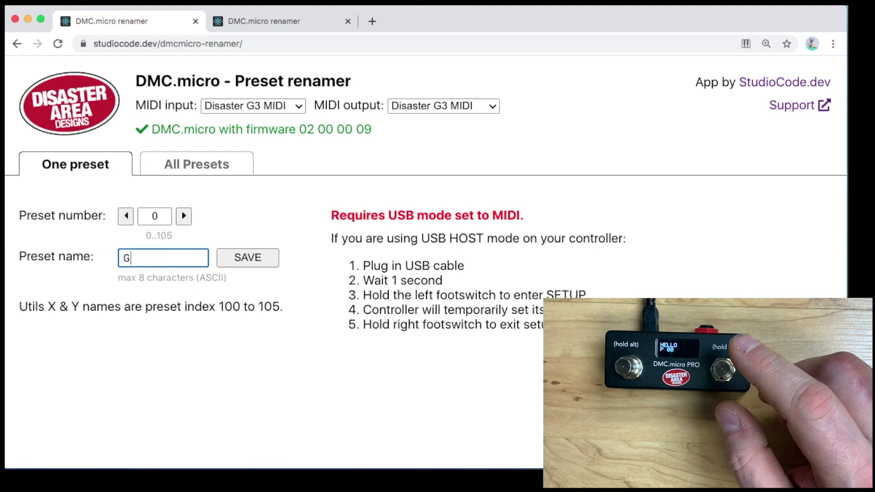
pyautogui.write('OO')
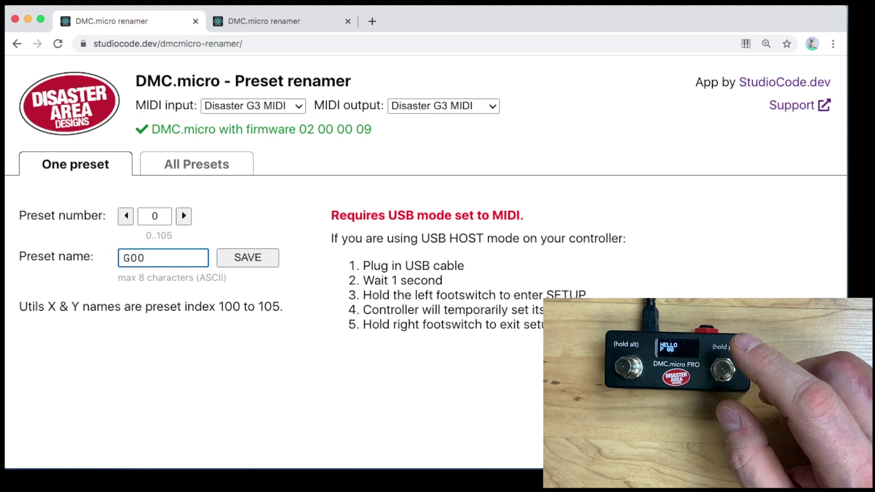
pyautogui.write('DBYE1')
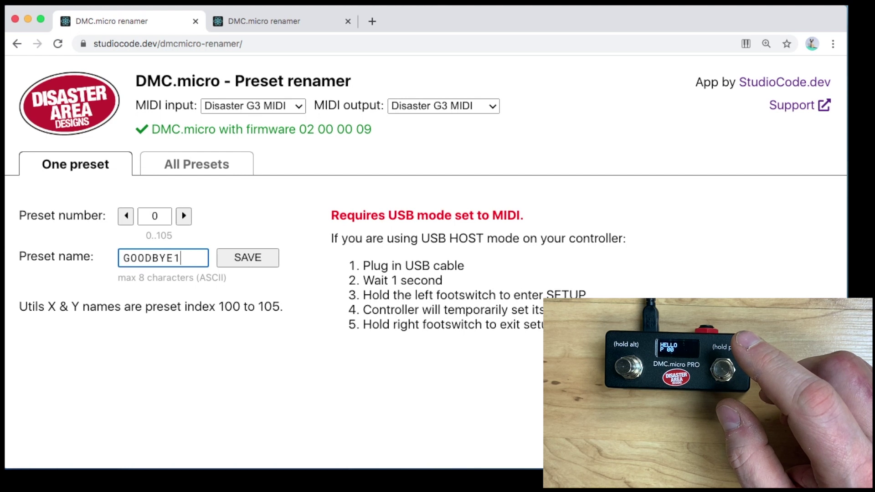
pyautogui.click(231, 259)
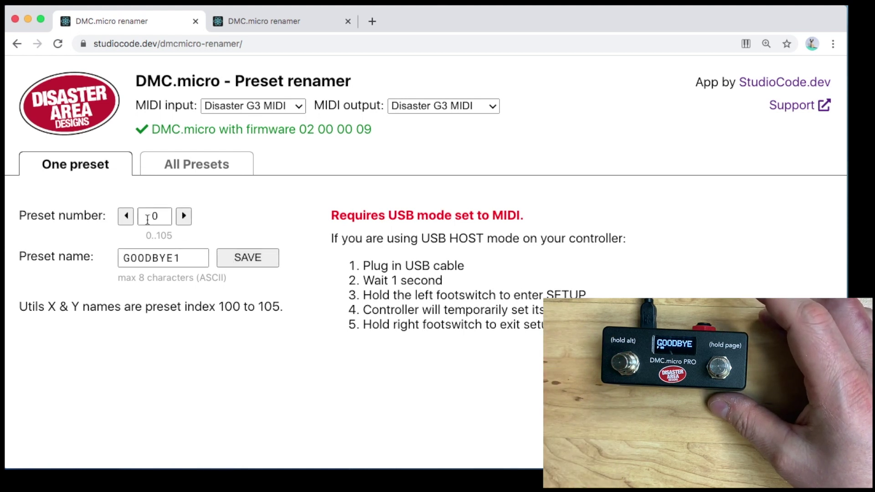
# - Switch to the All Presets view and scroll through the preset and Util name fields
pyautogui.click(222, 173)
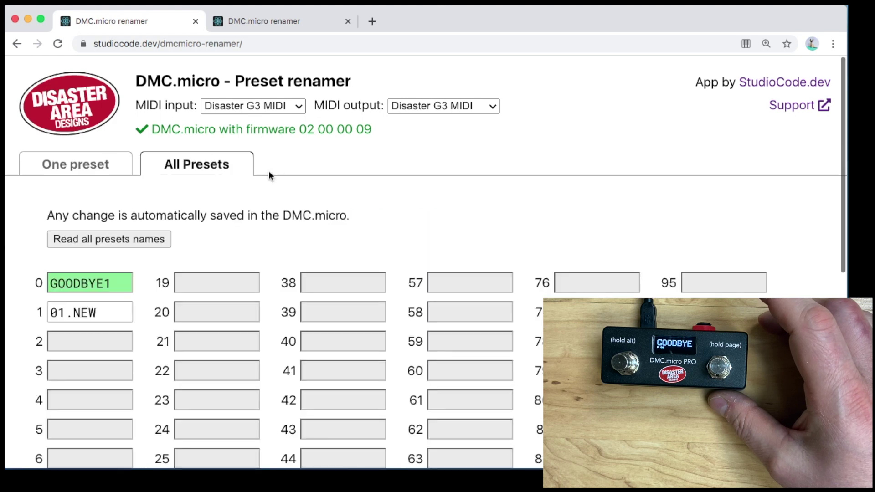
pyautogui.scroll(-4, 331, 171)
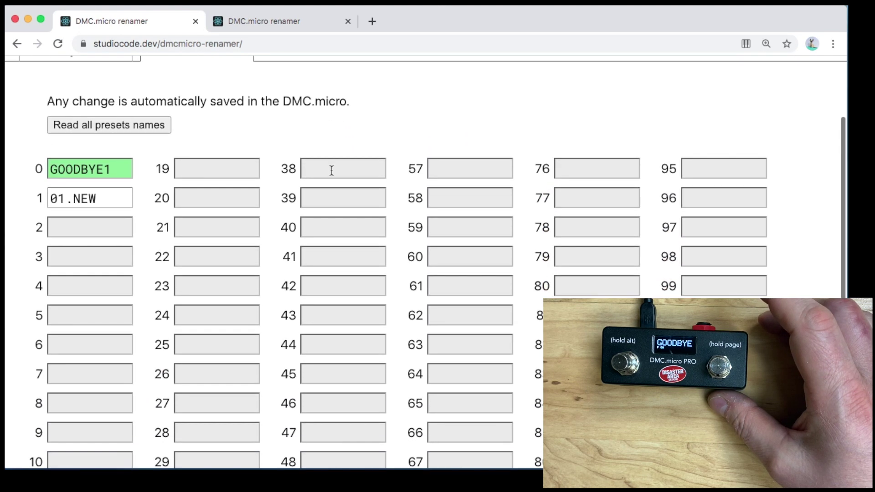
pyautogui.scroll(-3, 331, 170)
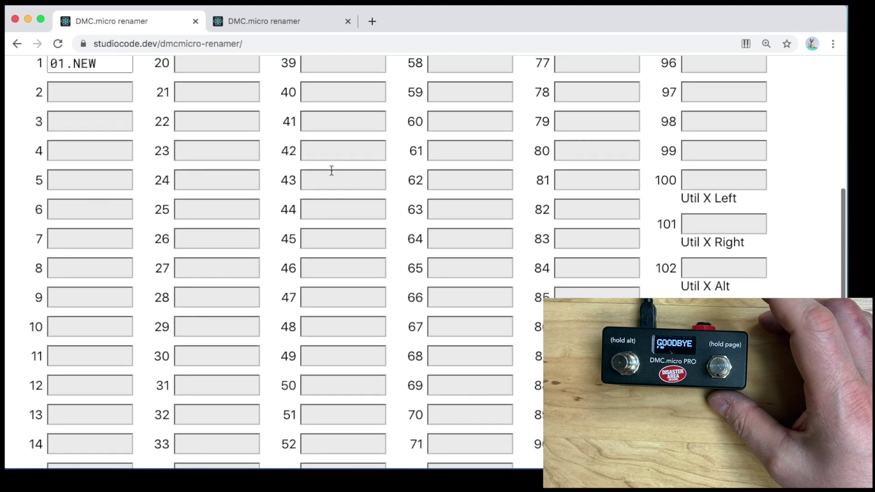
pyautogui.scroll(-2, 331, 171)
pyautogui.scroll(2, 332, 170)
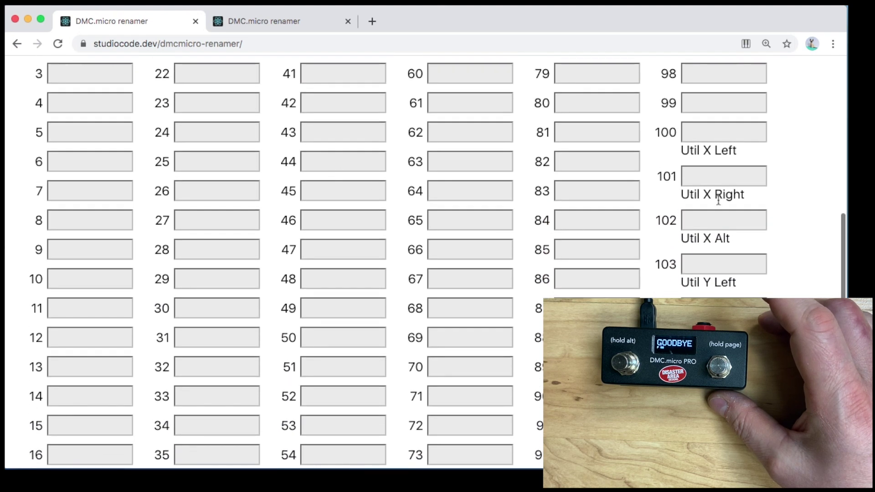
pyautogui.scroll(5, 425, 262)
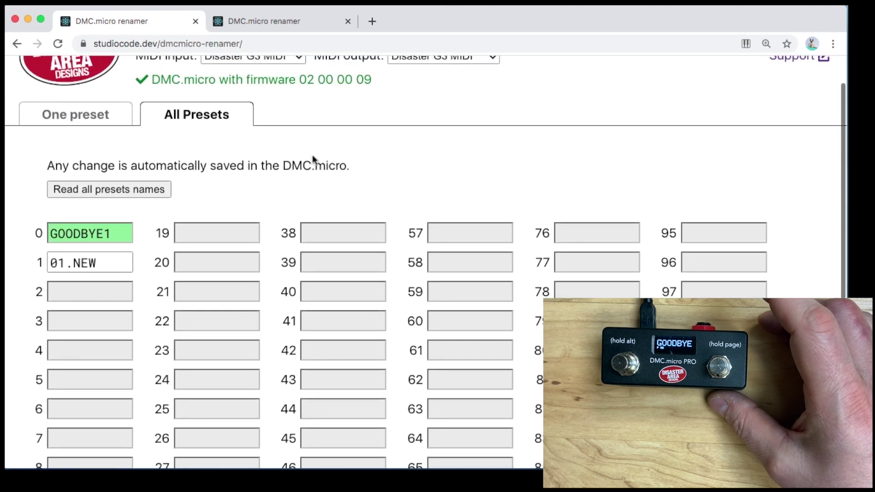
# - Read all preset names from the pedal, filling slots 1–99 plus the -bank and bank+ util names
pyautogui.click(149, 191)
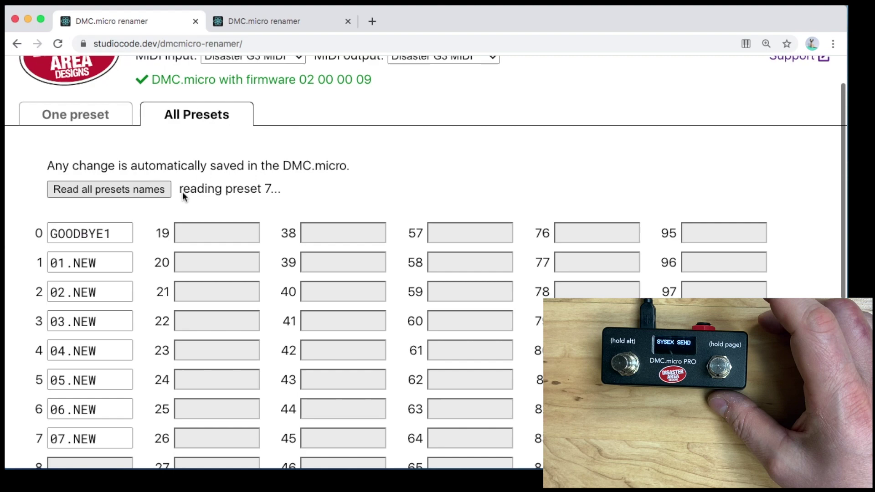
pyautogui.scroll(-2, 233, 186)
pyautogui.scroll(-2, 234, 186)
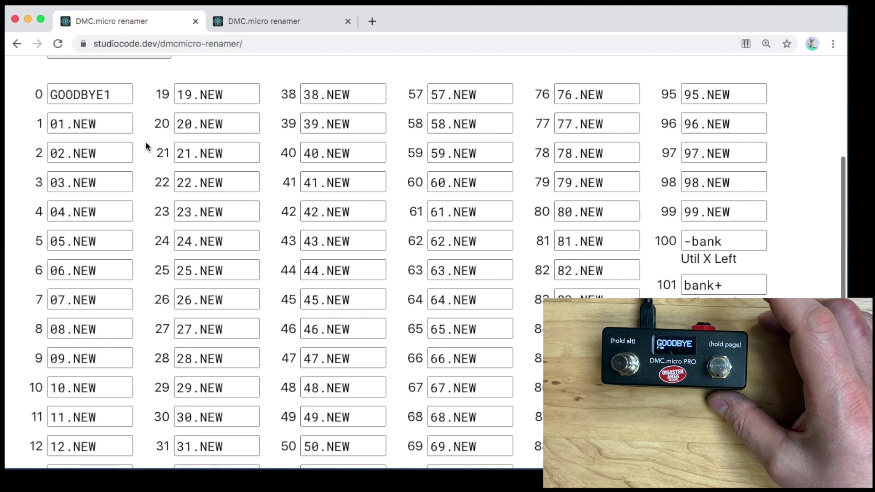
# - Replace 01.NEW with HI! in field 1 and name field 2 BYE!, saving each
pyautogui.click(120, 125)
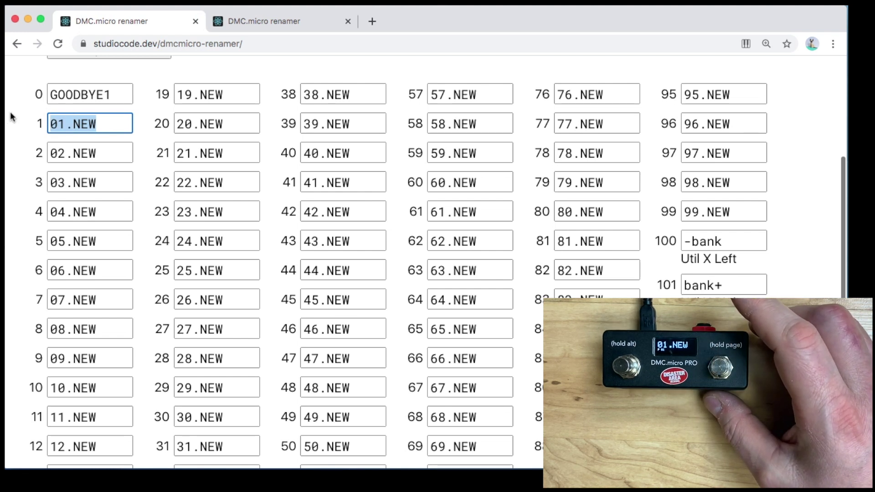
pyautogui.write('HI')
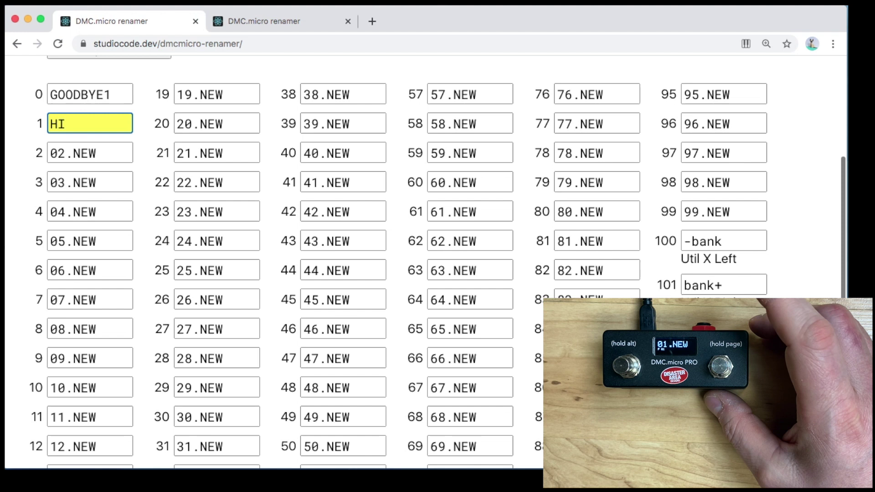
pyautogui.write('!')
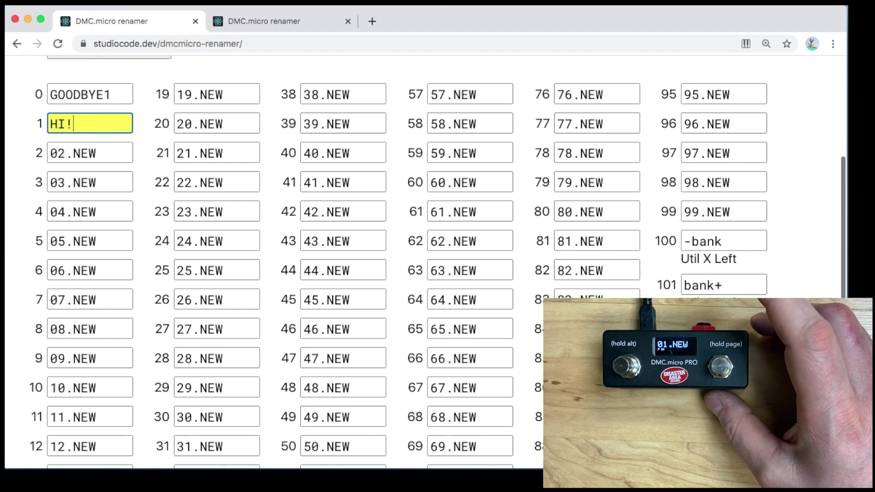
pyautogui.press('Tab')
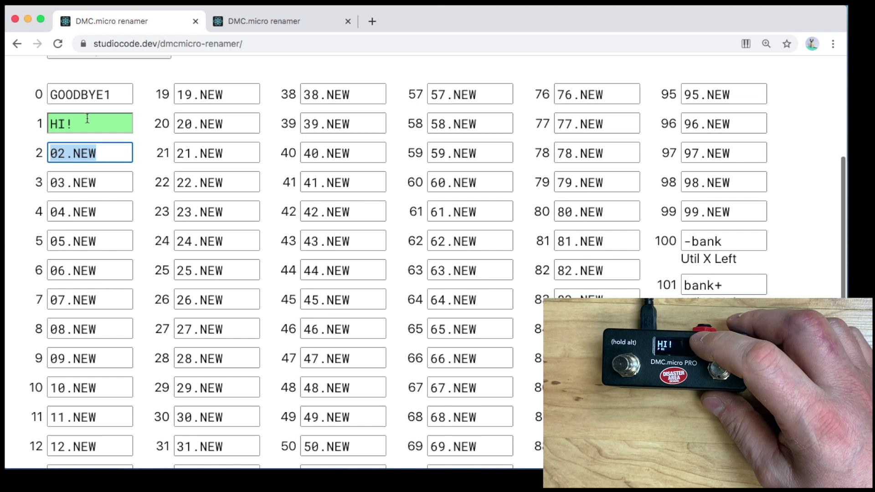
pyautogui.write('BYE')
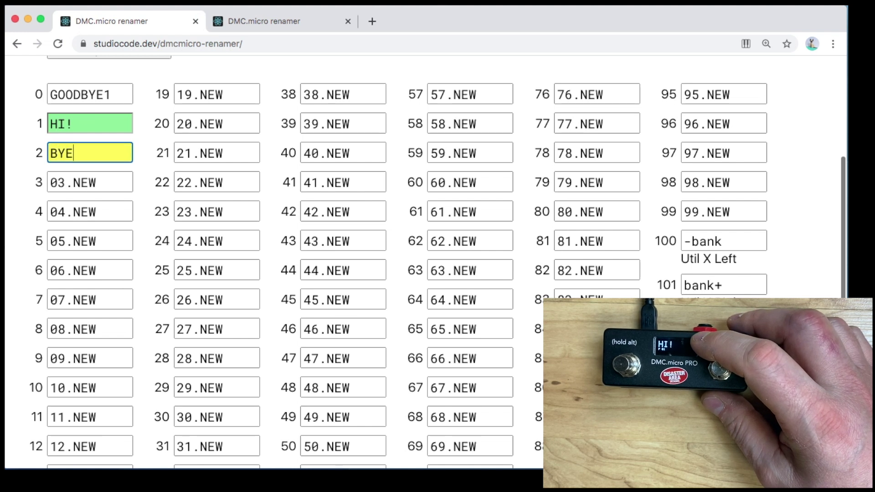
pyautogui.write('!')
pyautogui.press('Tab')
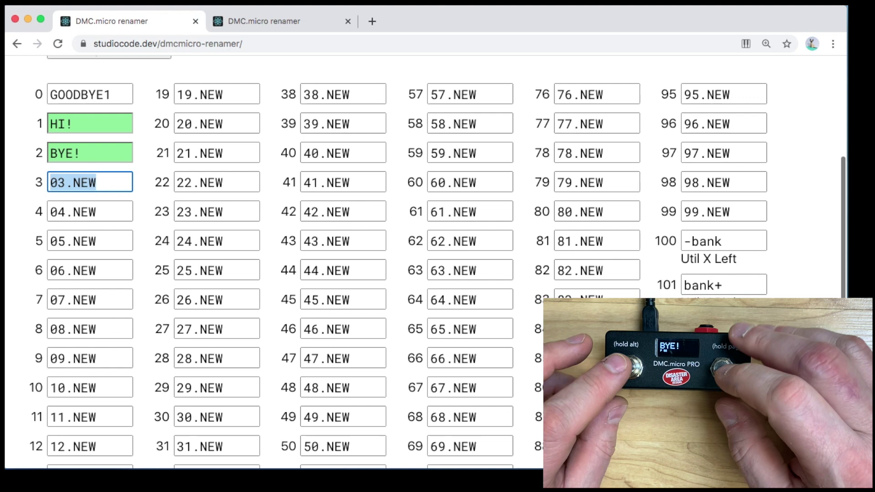
pyautogui.scroll(-2, 275, 156)
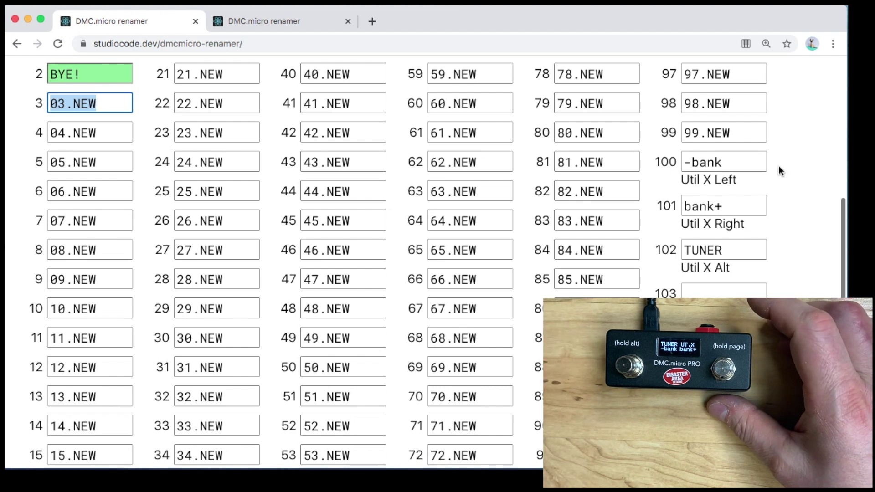
# - Replace util names -bank, bank+ and TUNER in slots 100–102 with T.FRZ, B.FRZ and HOLD
pyautogui.moveTo(748, 162); pyautogui.dragTo(646, 160)
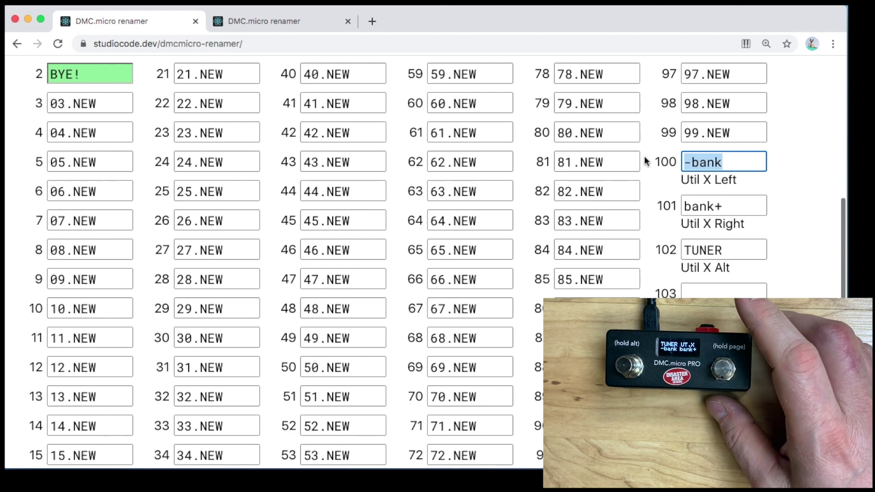
pyautogui.write('T.')
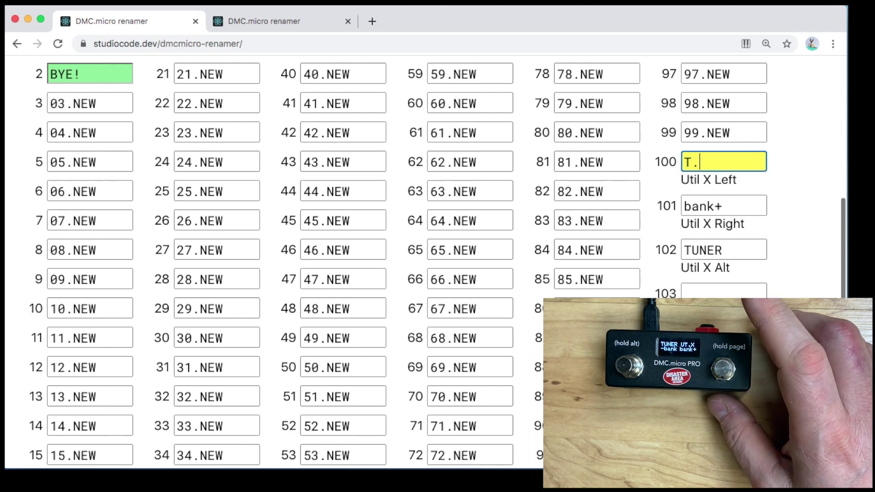
pyautogui.write('FRZ')
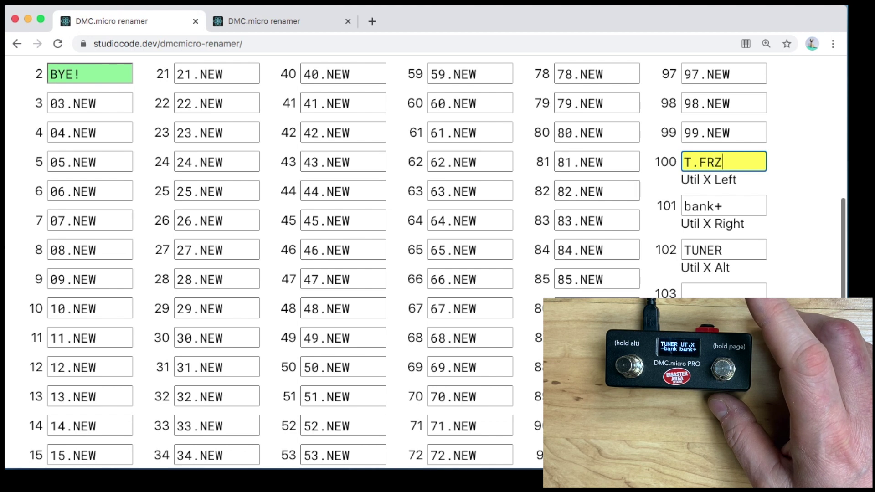
pyautogui.press('Tab')
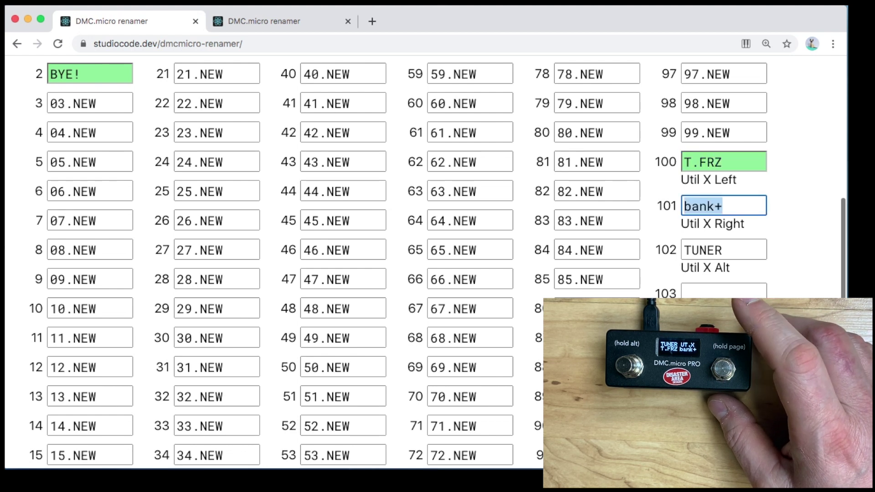
pyautogui.write('B')
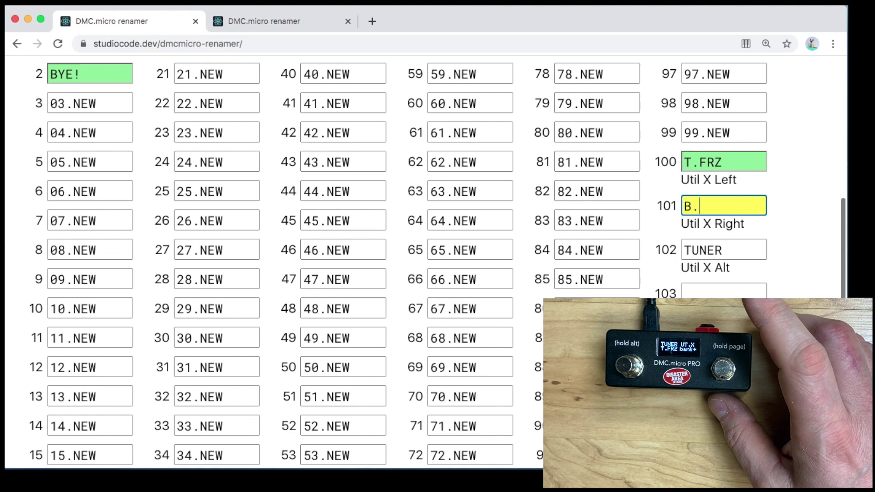
pyautogui.write('.FRZ')
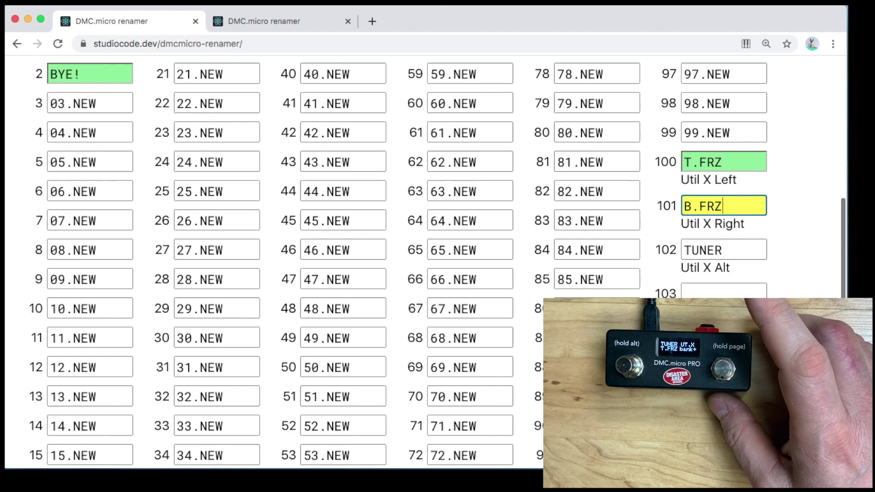
pyautogui.press('Tab')
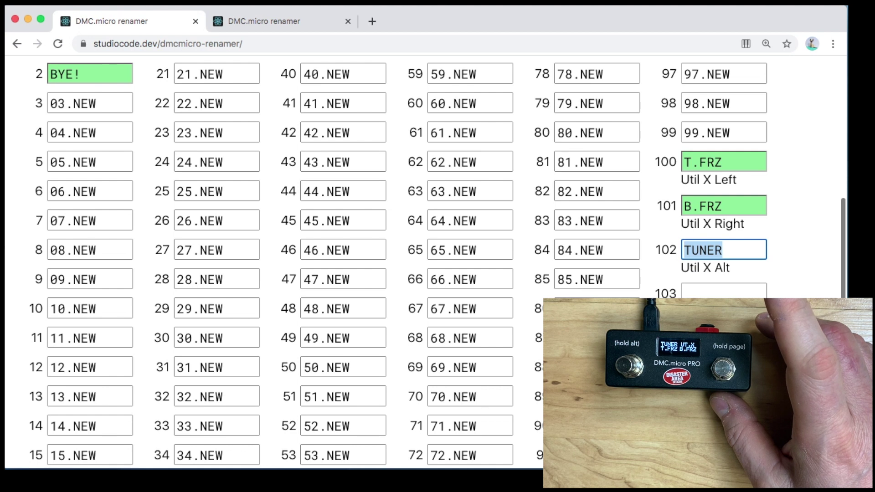
pyautogui.write('HO')
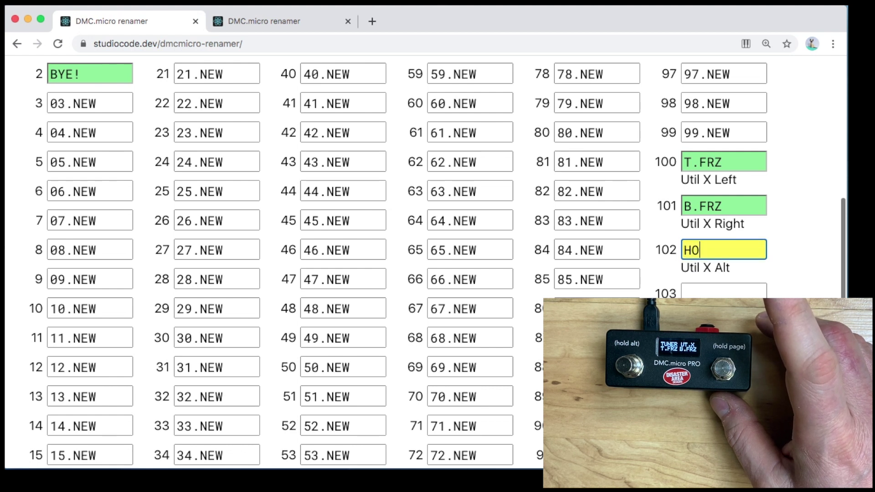
pyautogui.write('LD')
pyautogui.press('Tab')
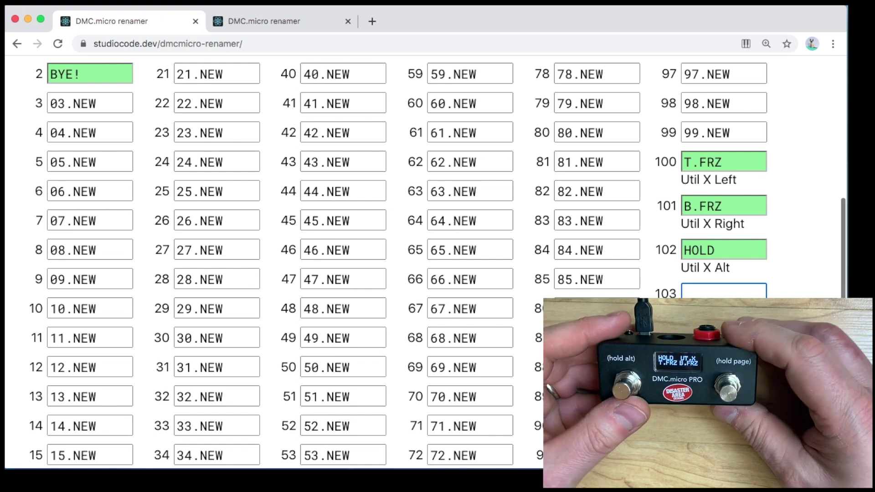
# - Scroll back to the top and switch to the One preset view
pyautogui.scroll(6, 470, 172)
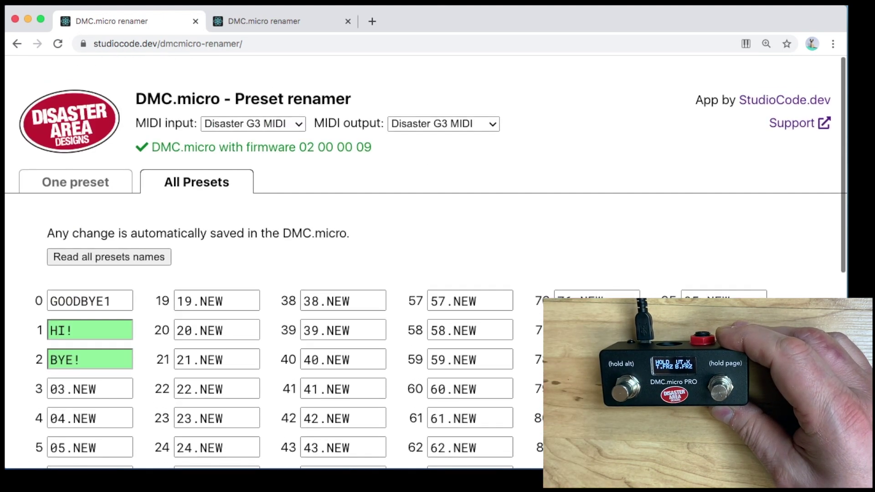
pyautogui.click(103, 161)
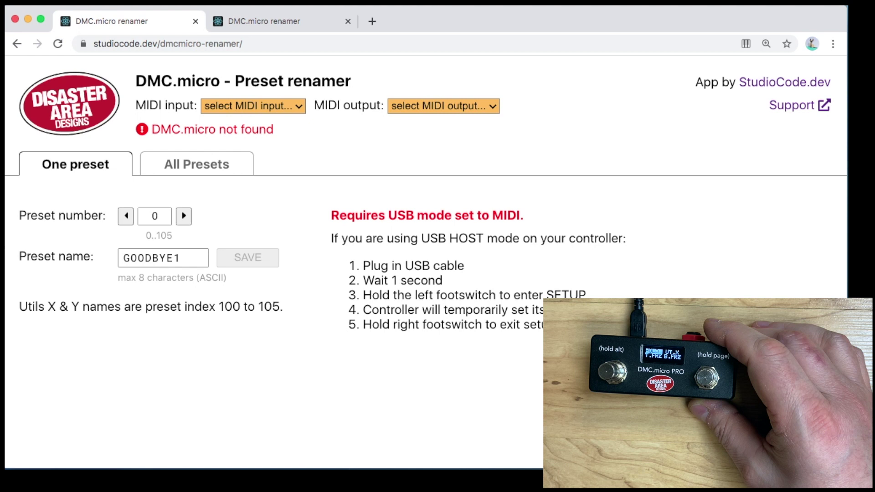
# - Select Disaster G3 MIDI as both the MIDI output and MIDI input ports
pyautogui.click(250, 109)
pyautogui.click(433, 107)
pyautogui.click(436, 105)
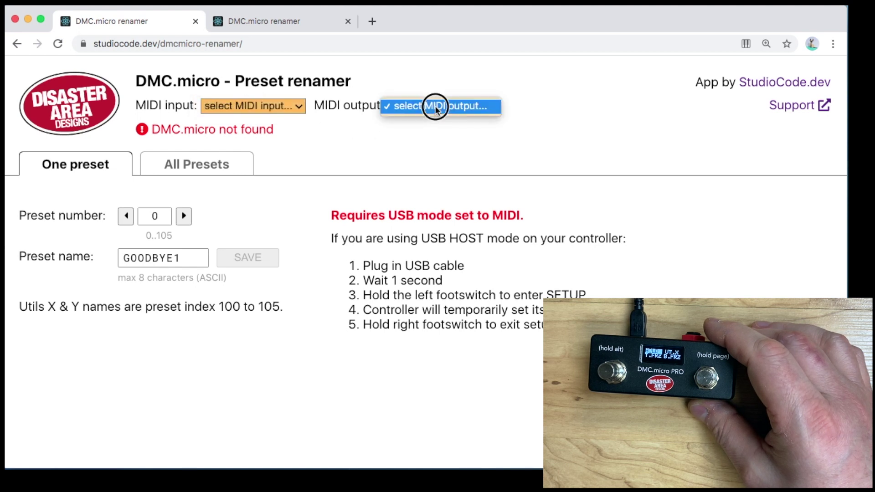
pyautogui.click(428, 144)
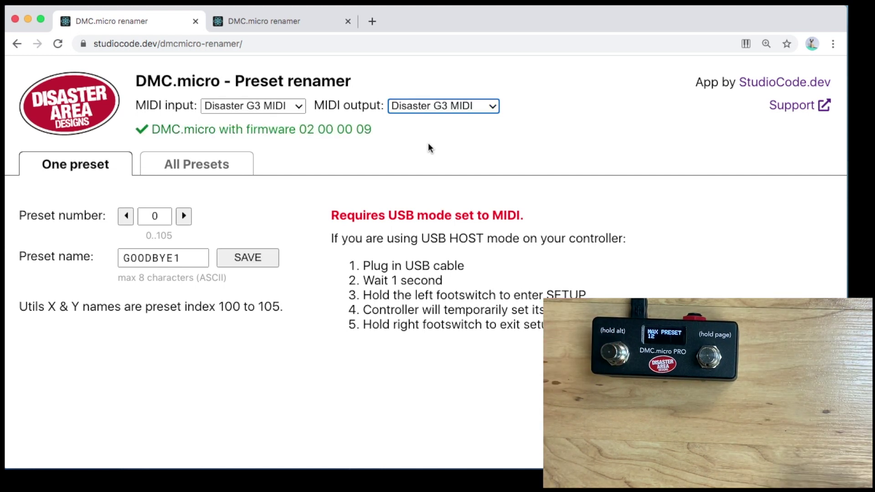
pyautogui.click(238, 105)
pyautogui.click(241, 105)
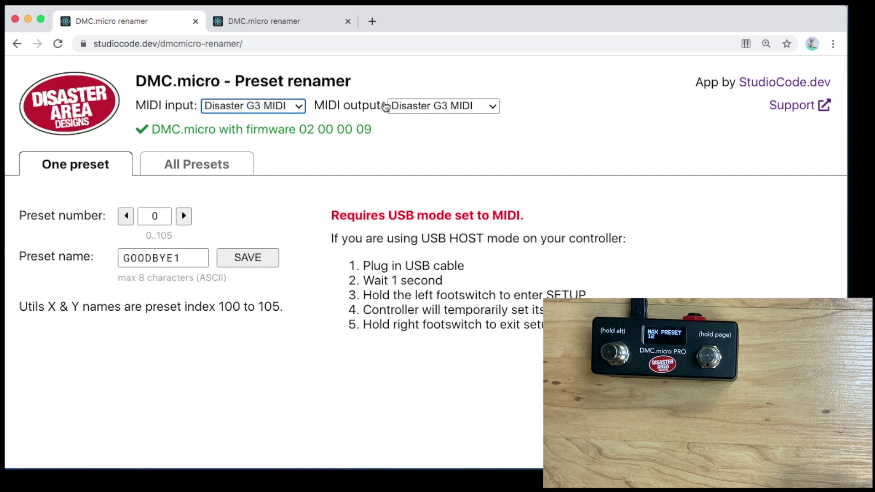
pyautogui.click(432, 86)
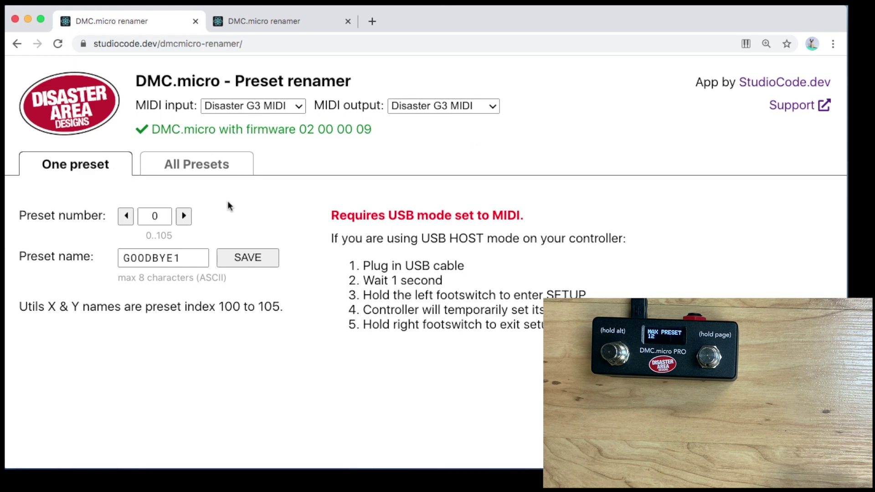
pyautogui.click(202, 168)
pyautogui.click(141, 238)
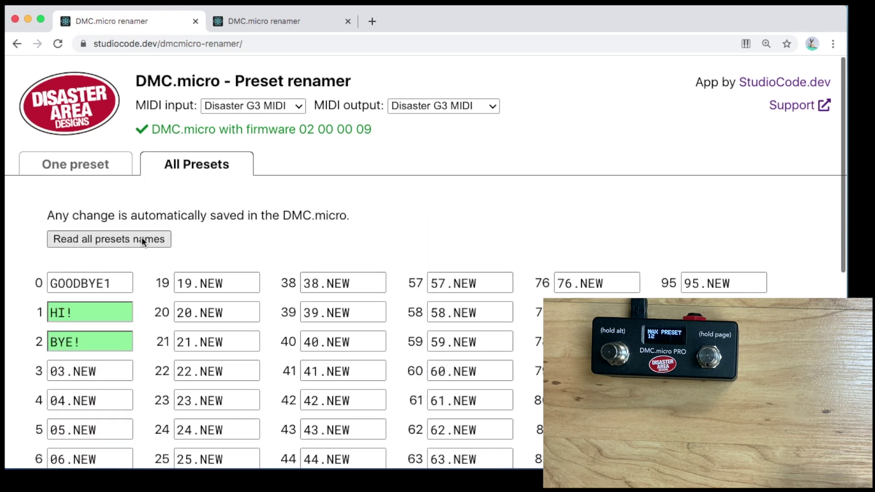
pyautogui.scroll(-3, 285, 200)
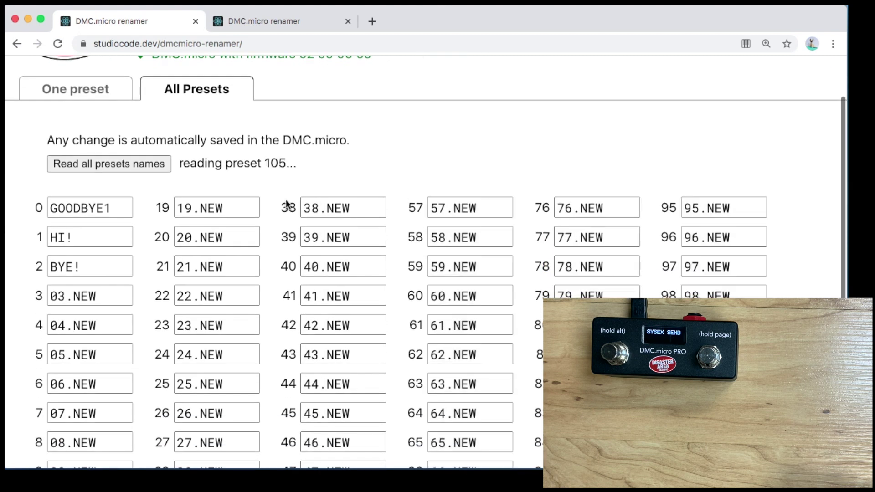
pyautogui.scroll(3, 286, 201)
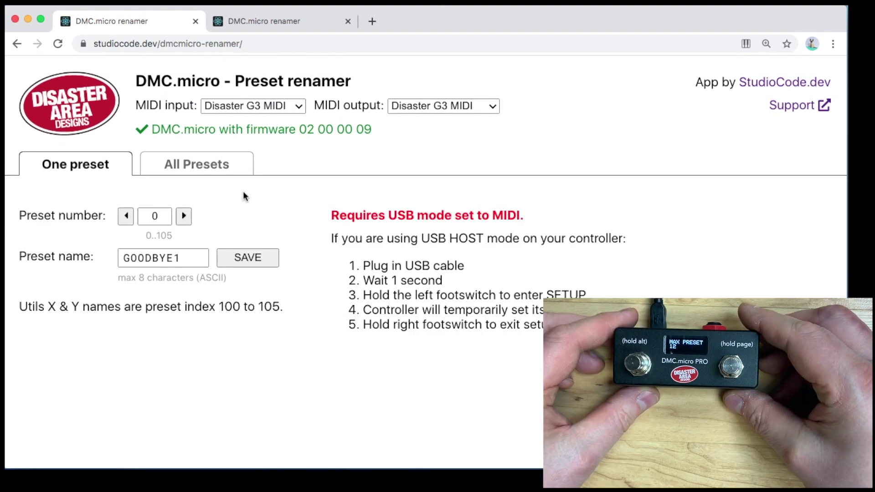